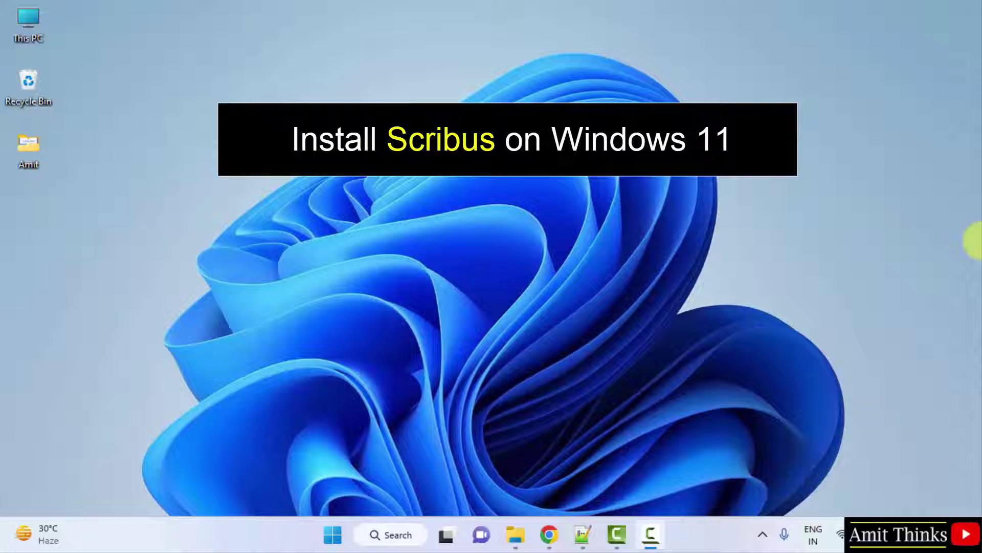
# Open Chrome and run a Google search for 'scribus'
pyautogui.click(549, 533)
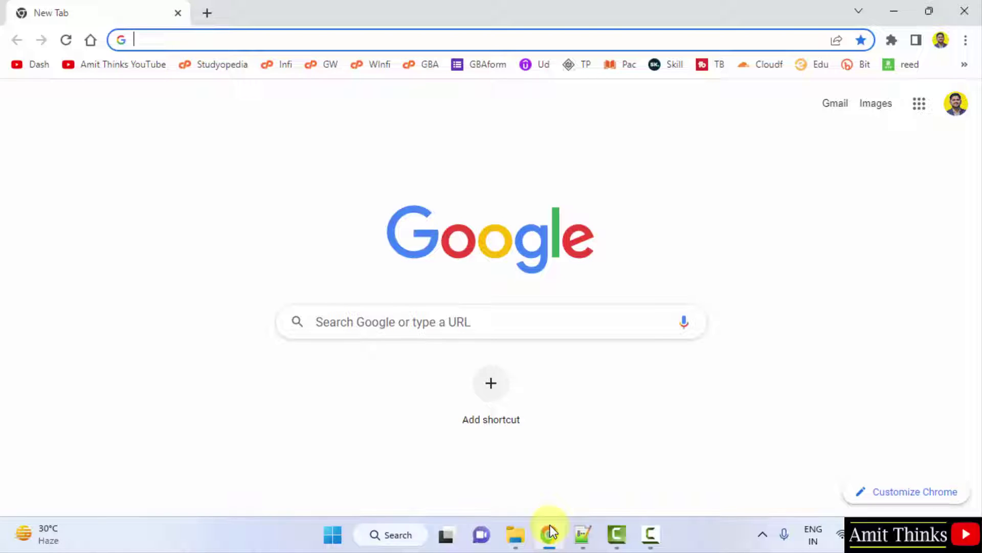
pyautogui.click(367, 325)
pyautogui.write('scribus')
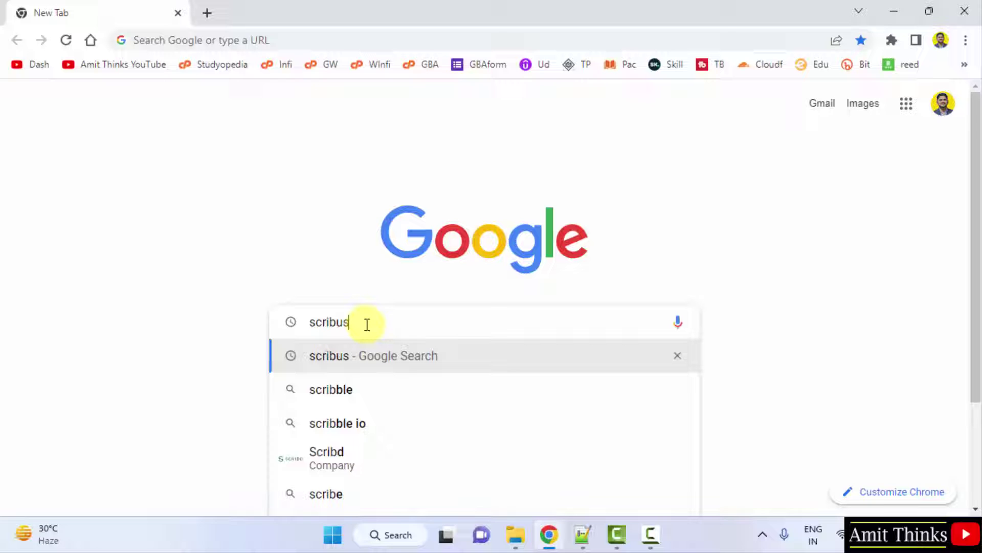
pyautogui.press('Return')
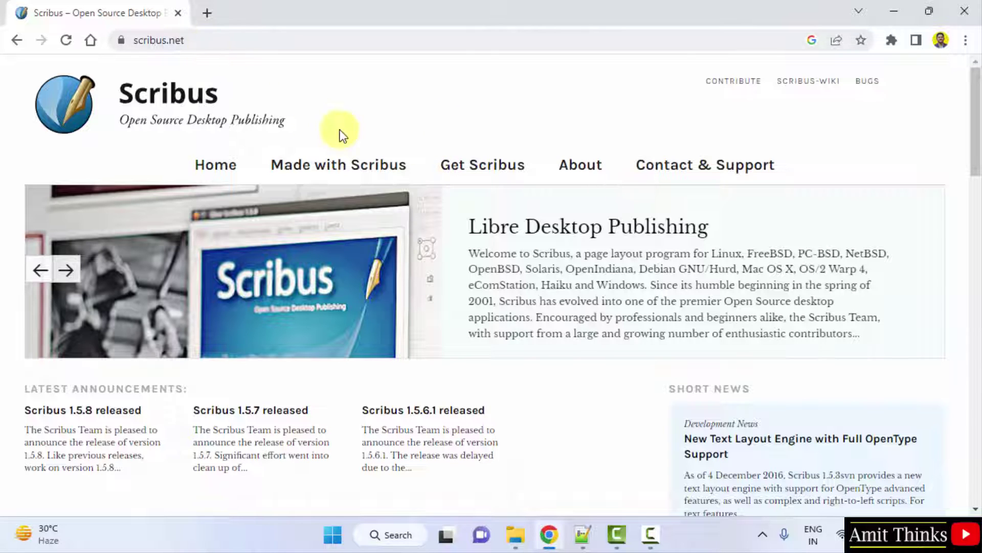
# Go from Get Scribus to the stable-branch 1.4.8 downloads and scroll to the Windows 64 Bit links
pyautogui.moveTo(467, 171)
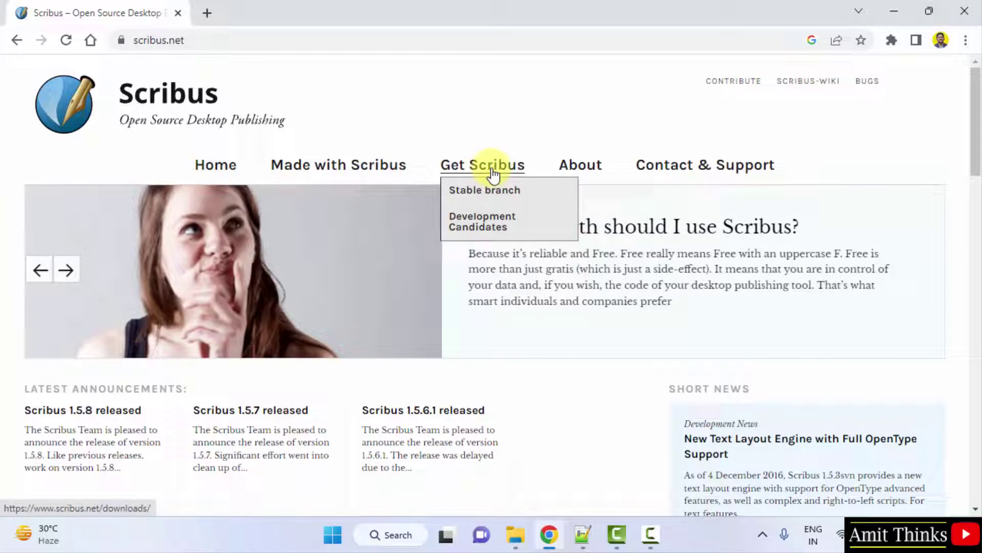
pyautogui.click(493, 172)
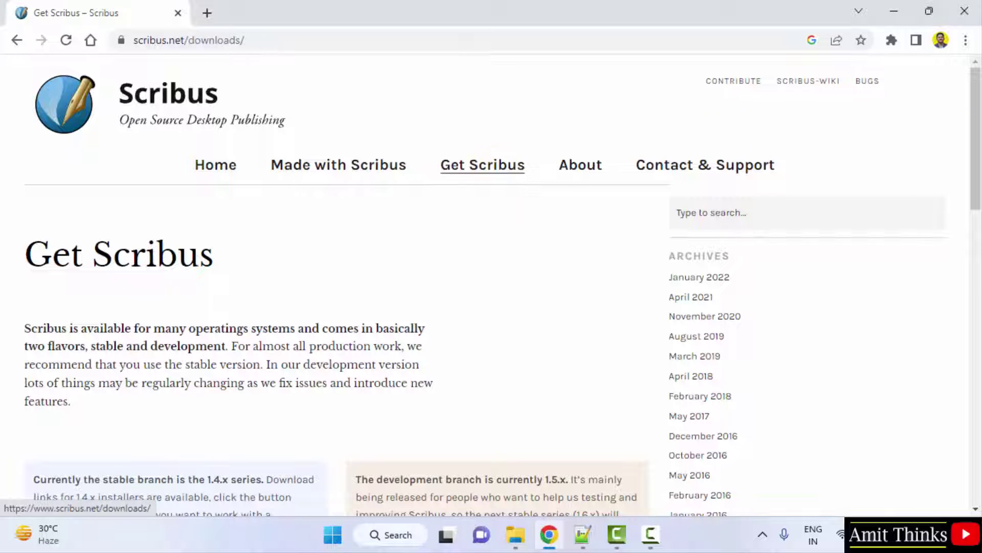
pyautogui.moveTo(974, 120); pyautogui.dragTo(974, 220)
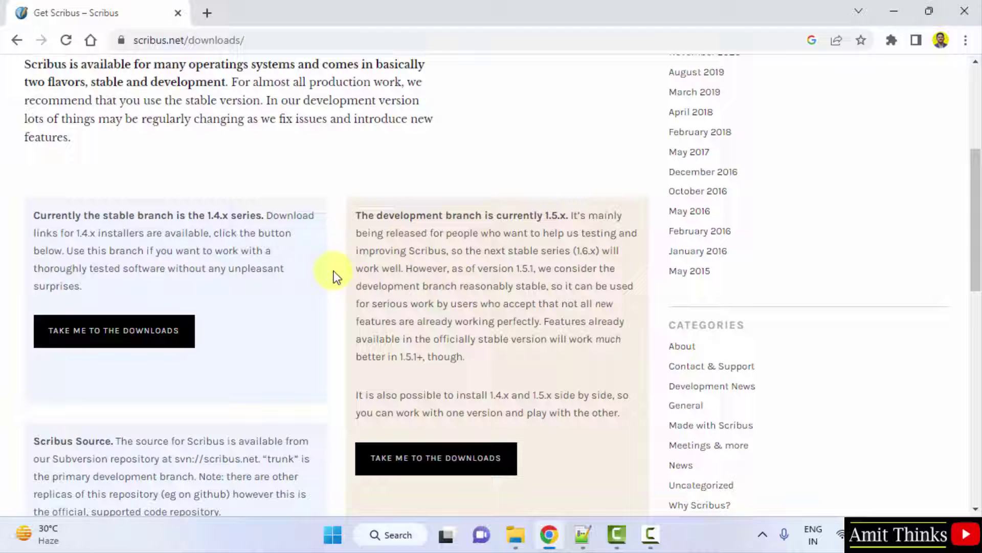
pyautogui.click(142, 331)
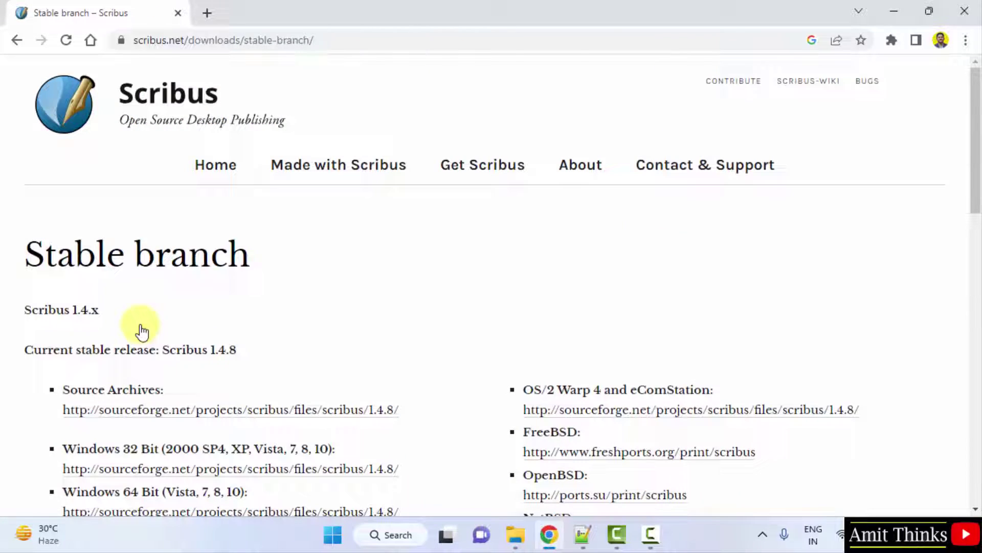
pyautogui.moveTo(978, 93); pyautogui.dragTo(979, 180)
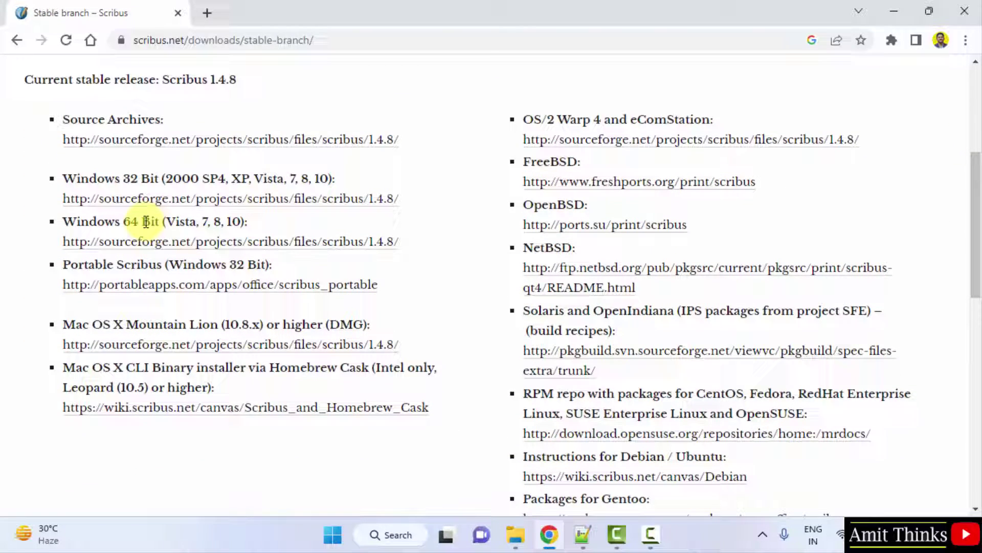
# Download scribus-1.4.8-windows-x64.exe from the Windows 64 Bit SourceForge file list
pyautogui.click(272, 244)
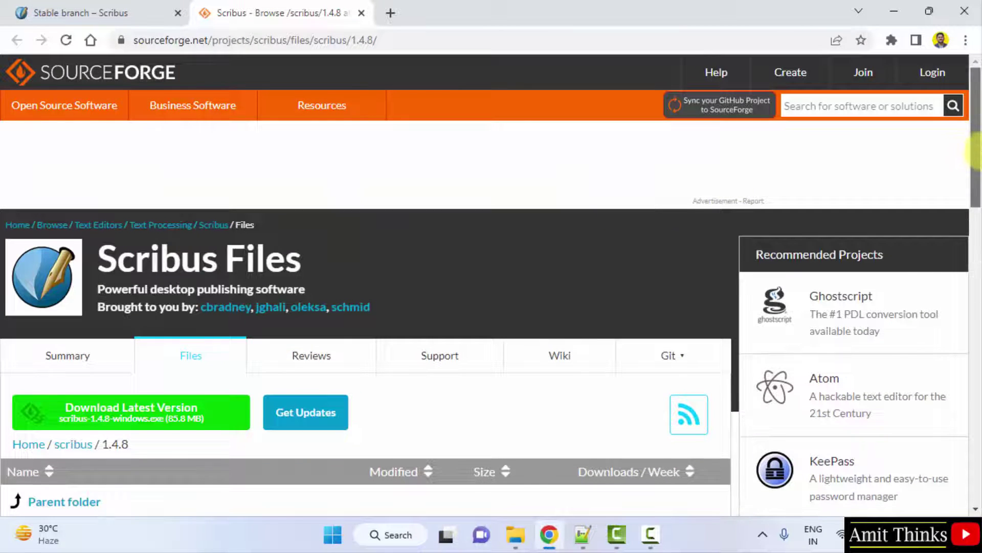
pyautogui.moveTo(976, 162); pyautogui.dragTo(899, 219)
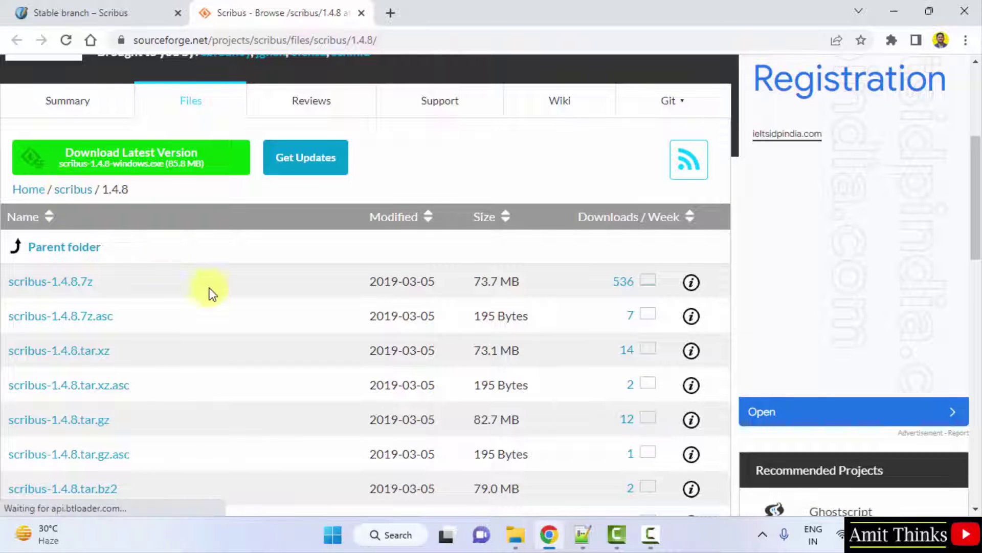
pyautogui.moveTo(976, 195); pyautogui.dragTo(979, 271)
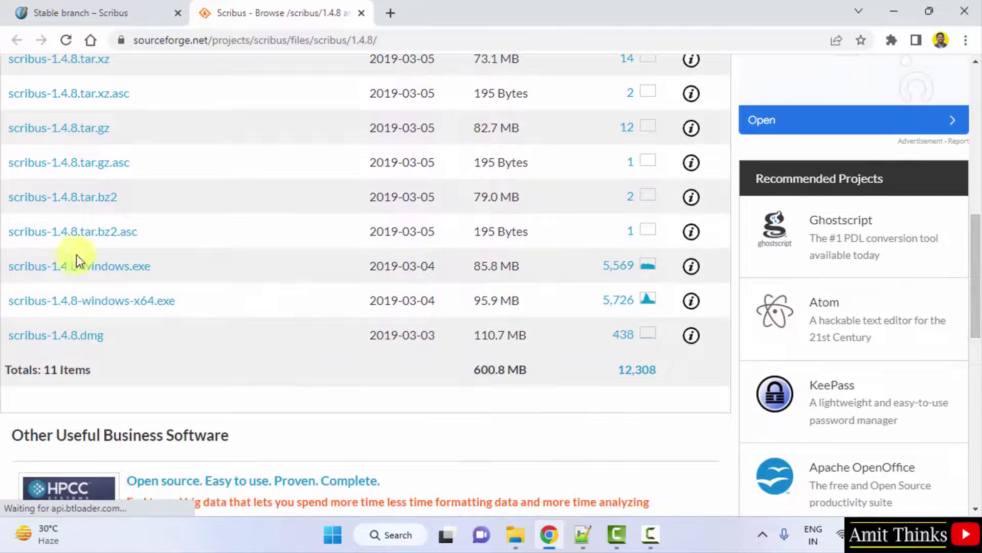
pyautogui.click(146, 306)
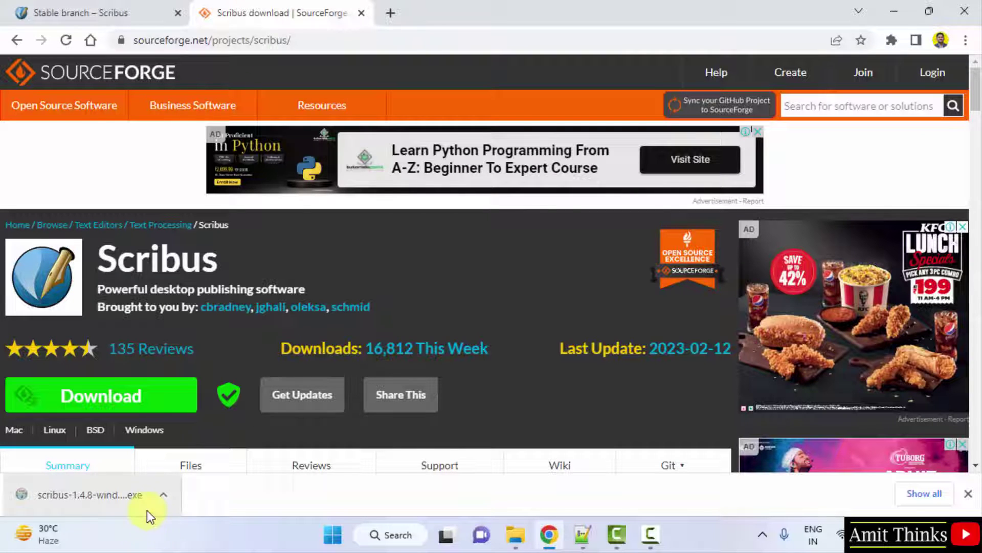
# Launch the downloaded Scribus installer and minimize Chrome
pyautogui.rightClick(147, 507)
pyautogui.click(143, 506)
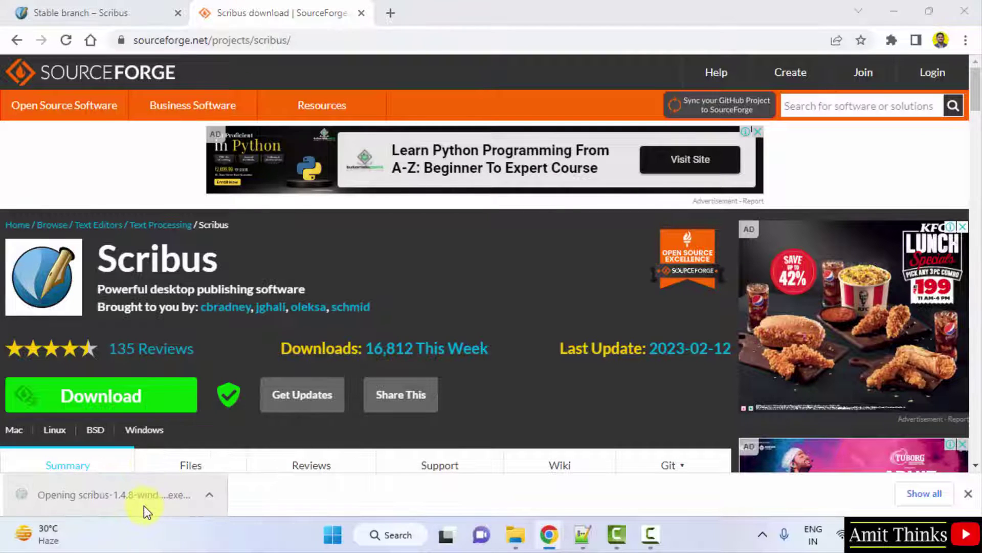
pyautogui.click(888, 11)
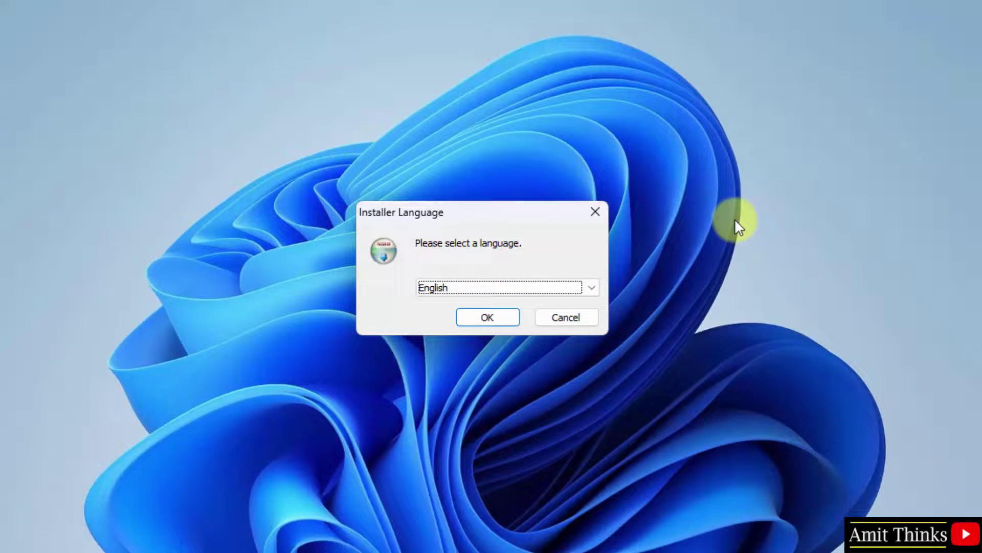
# Keep English as the installer language and continue past the welcome page
pyautogui.click(531, 287)
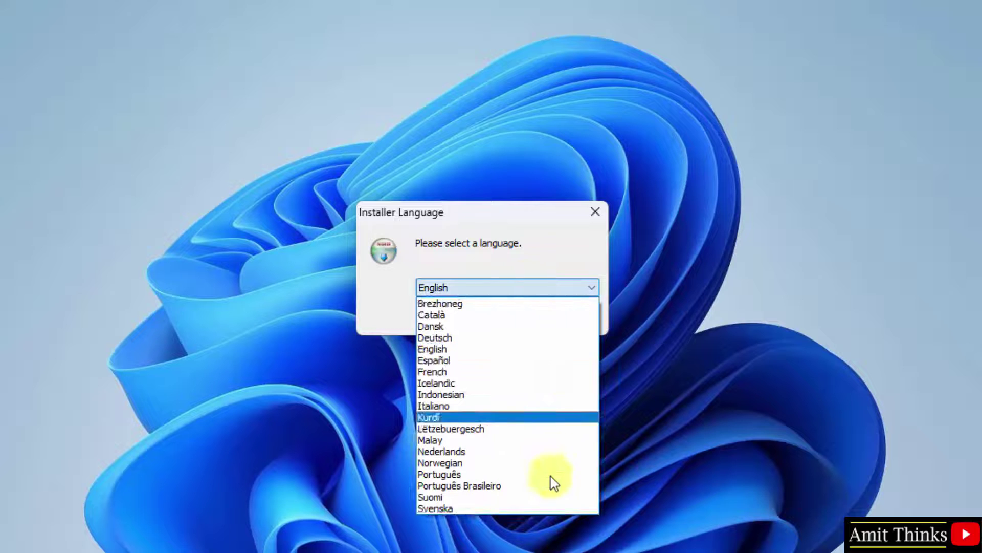
pyautogui.click(552, 255)
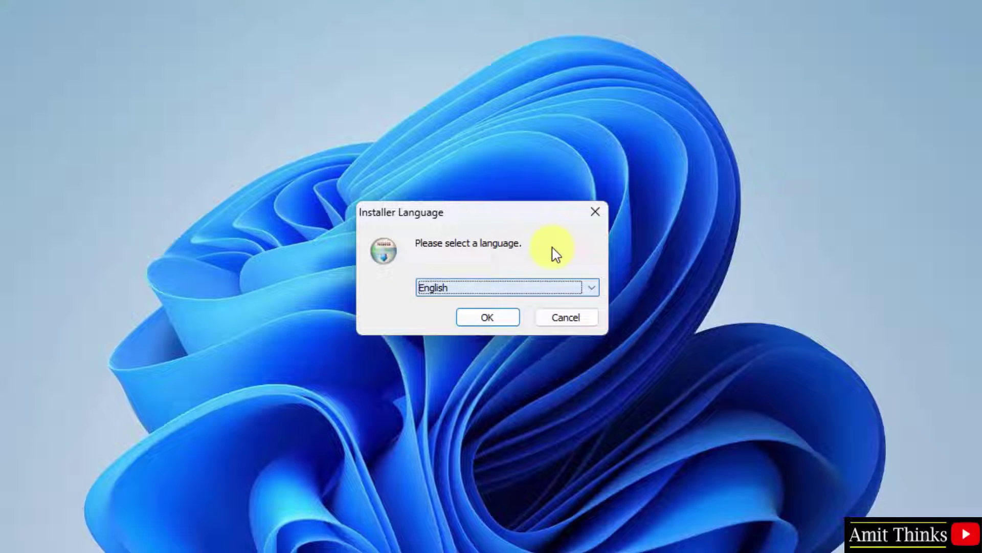
pyautogui.click(500, 325)
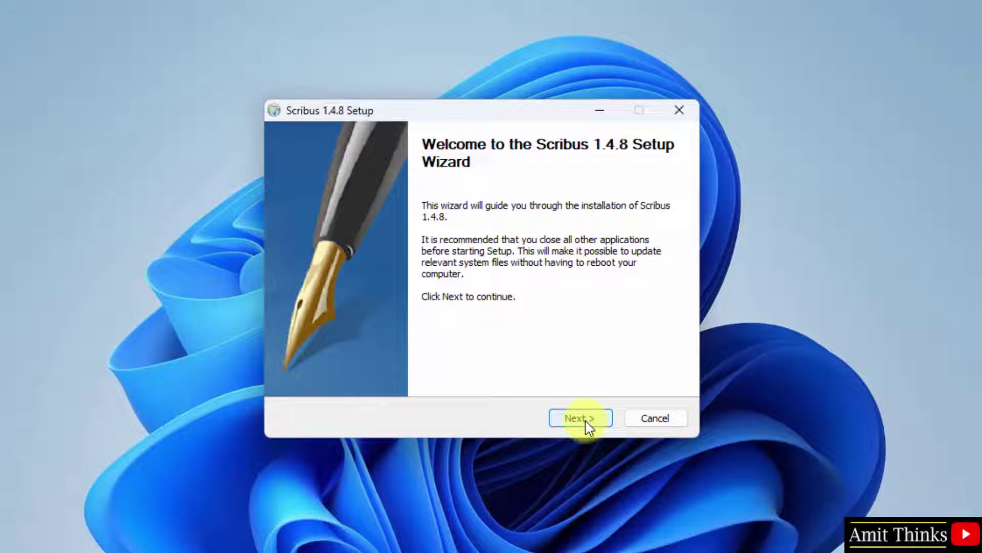
pyautogui.click(588, 426)
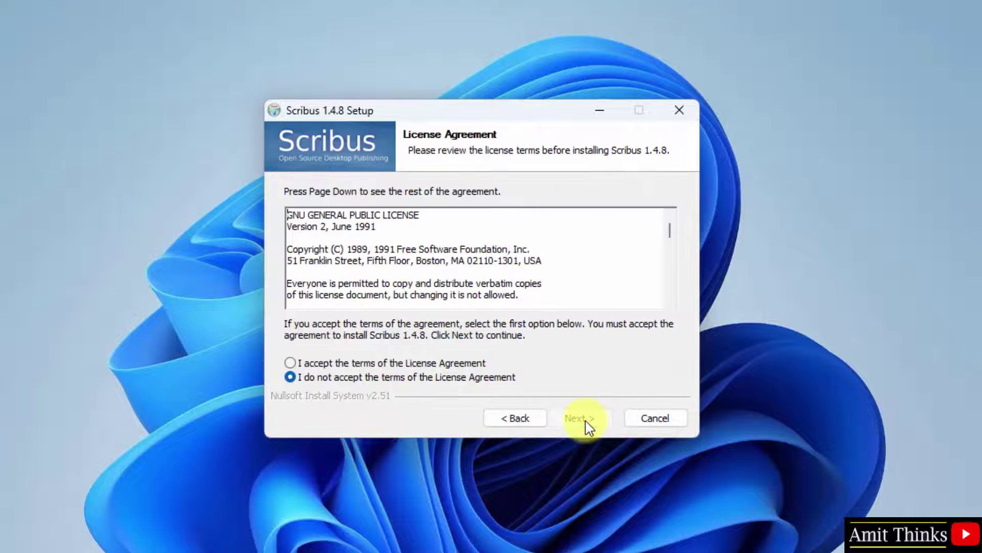
# Accept the license, keep the Full install and the C:\Program Files\Scribus 1.4.8 folder
pyautogui.click(291, 363)
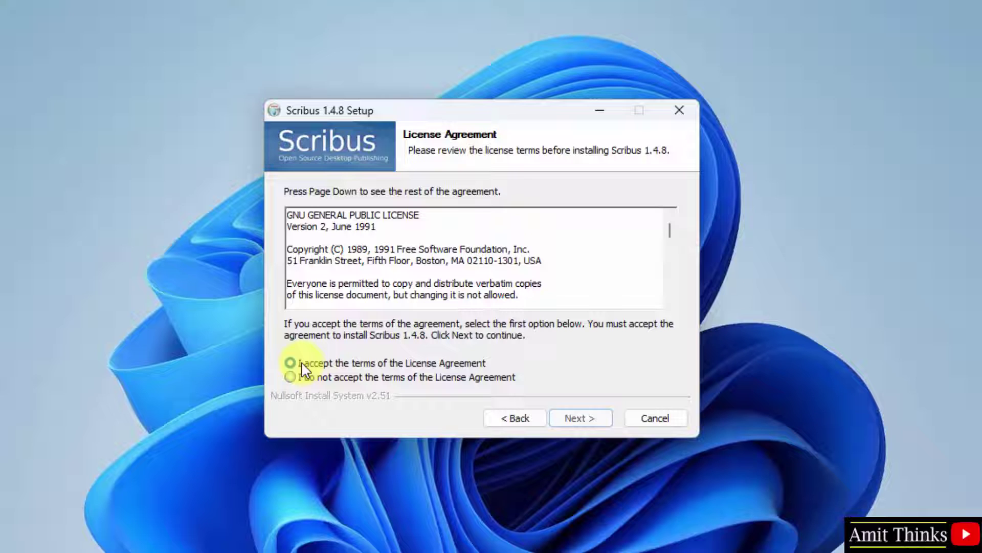
pyautogui.click(596, 429)
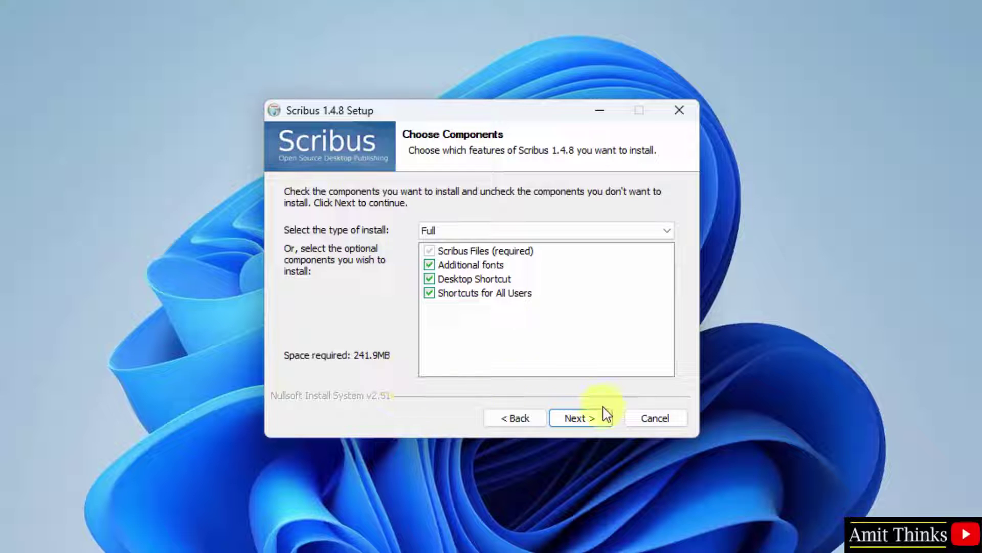
pyautogui.click(601, 420)
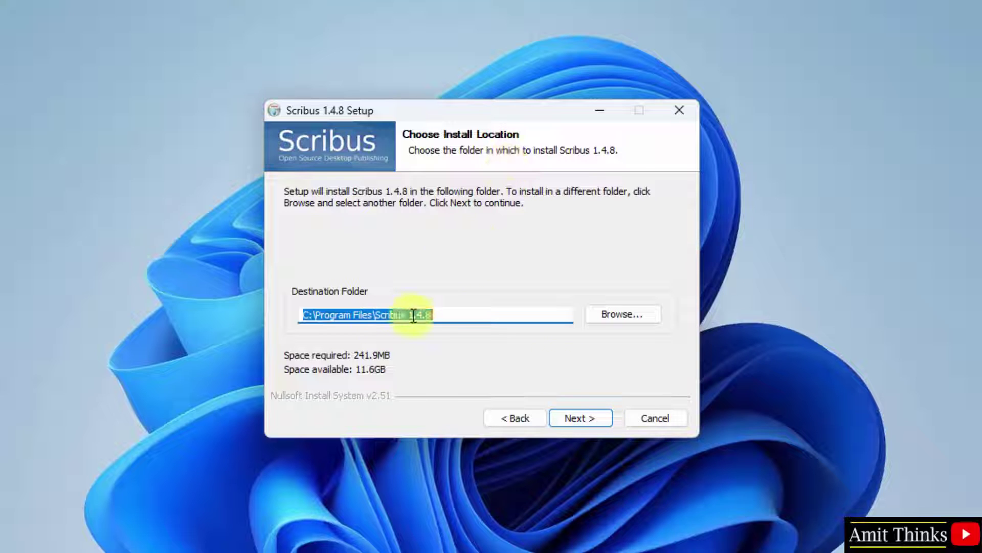
pyautogui.click(436, 314)
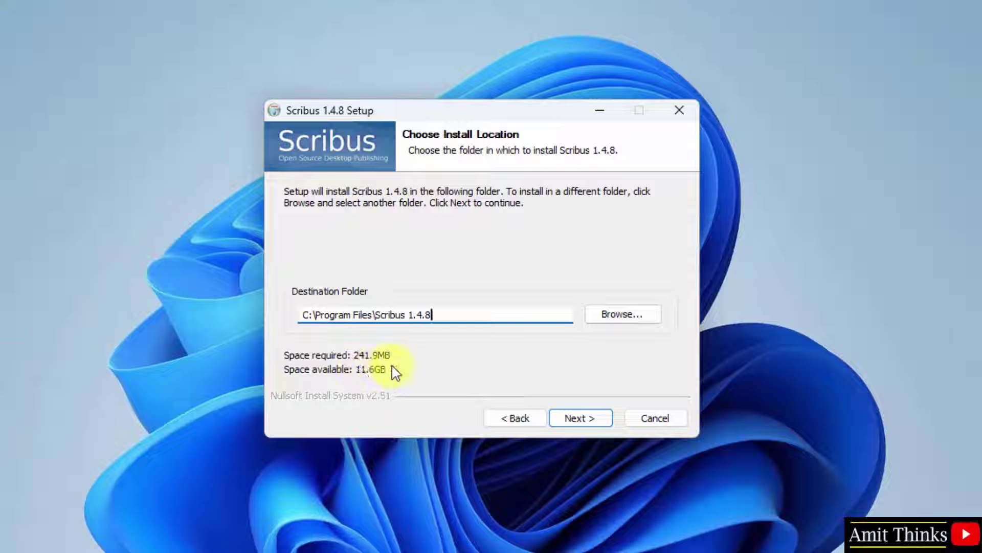
pyautogui.click(583, 425)
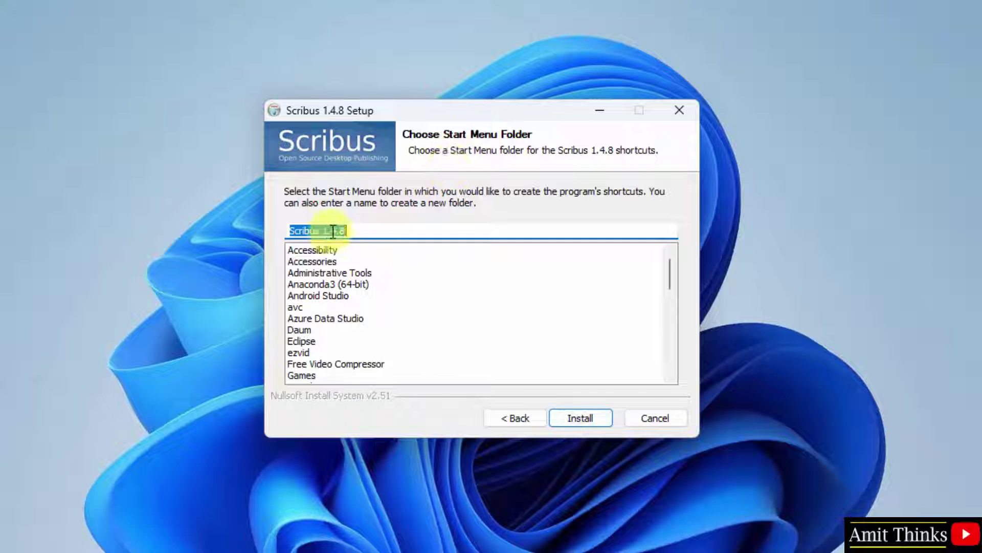
# Run the Scribus 1.4.8 installation, click through to Finish, and minimize the Chrome readme
pyautogui.click(593, 425)
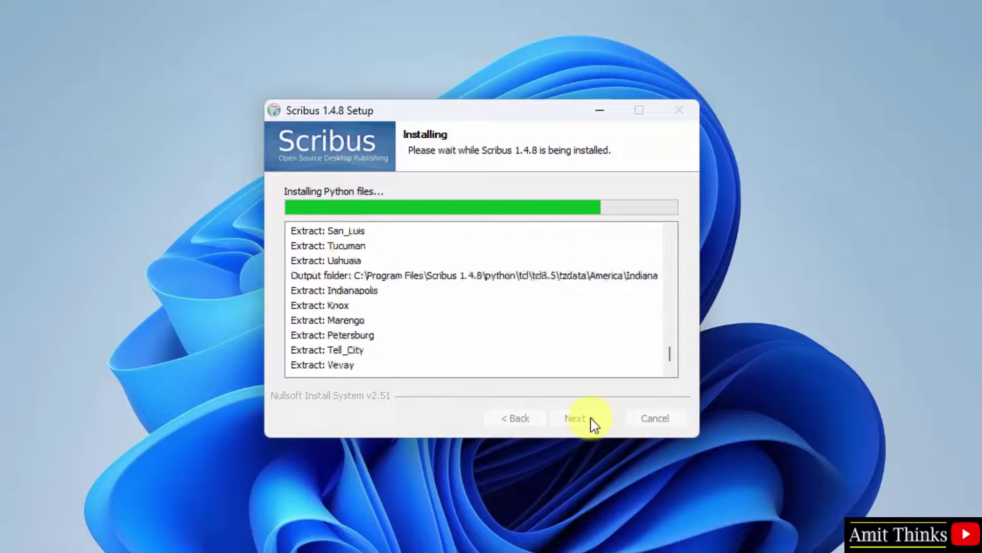
pyautogui.click(580, 419)
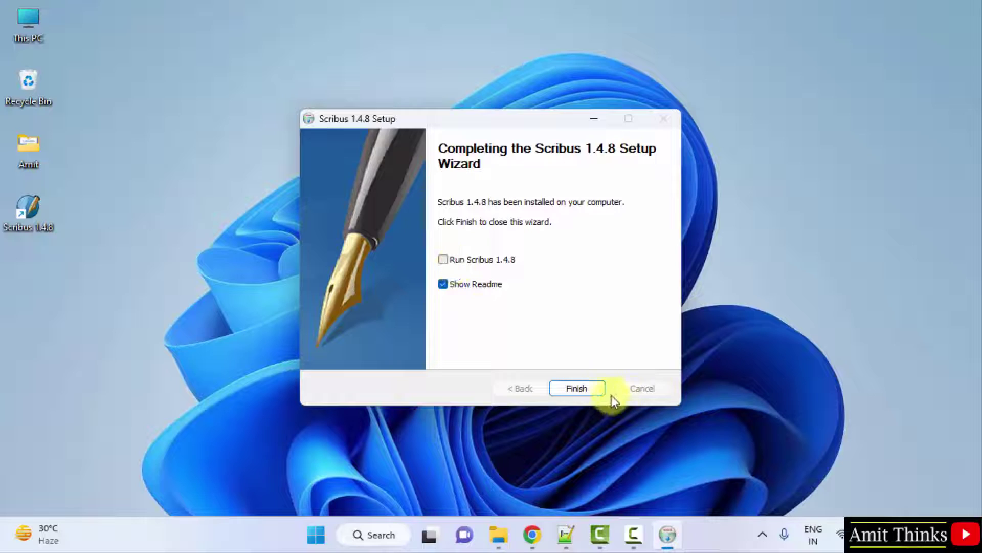
pyautogui.click(588, 384)
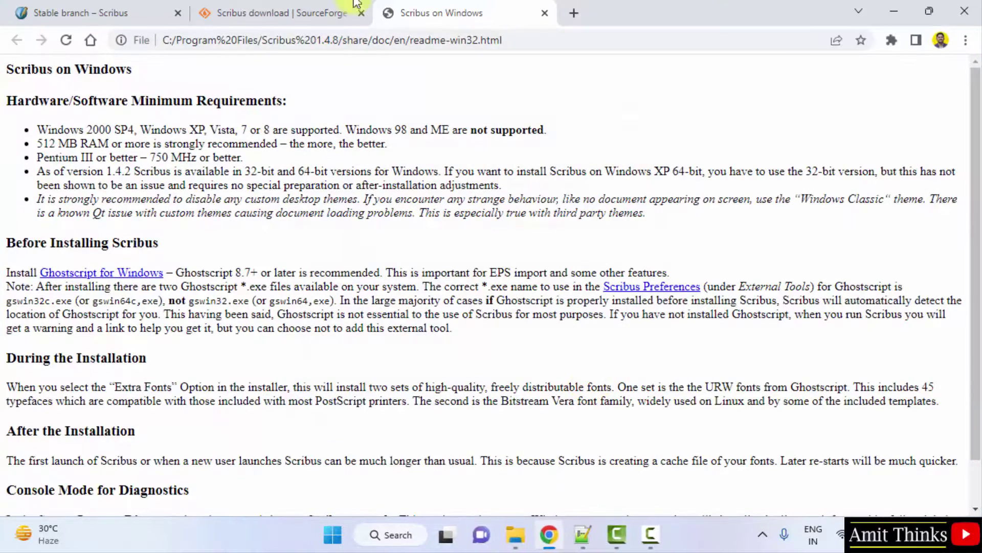
pyautogui.click(893, 12)
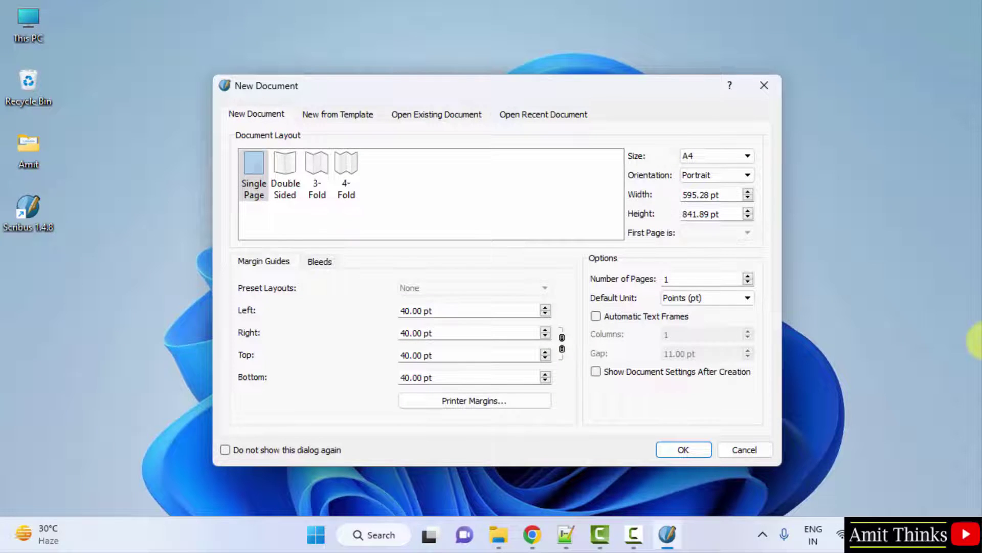
# Accept the Single Page, A4, Portrait defaults for Document-1 and maximize the Scribus window
pyautogui.moveTo(558, 90); pyautogui.dragTo(632, 97)
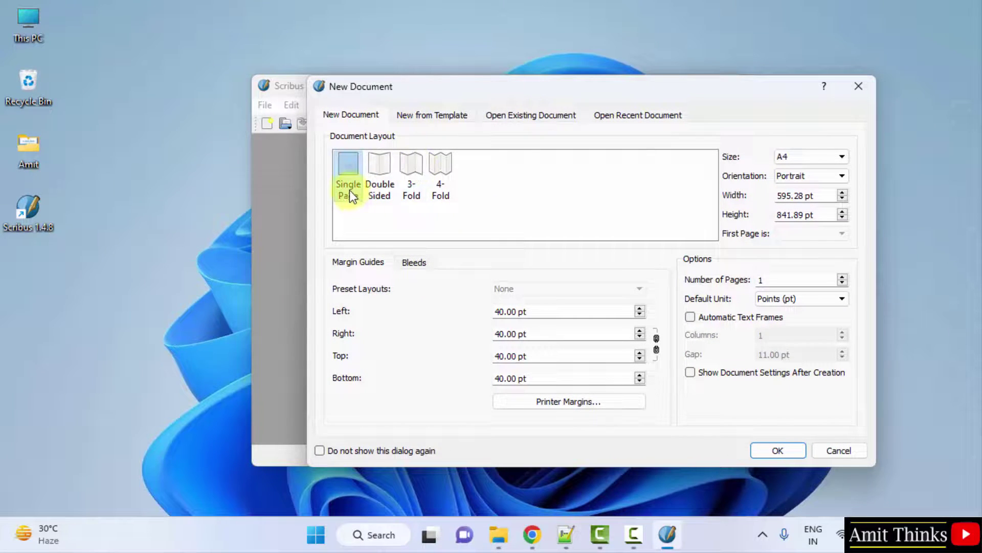
pyautogui.click(777, 450)
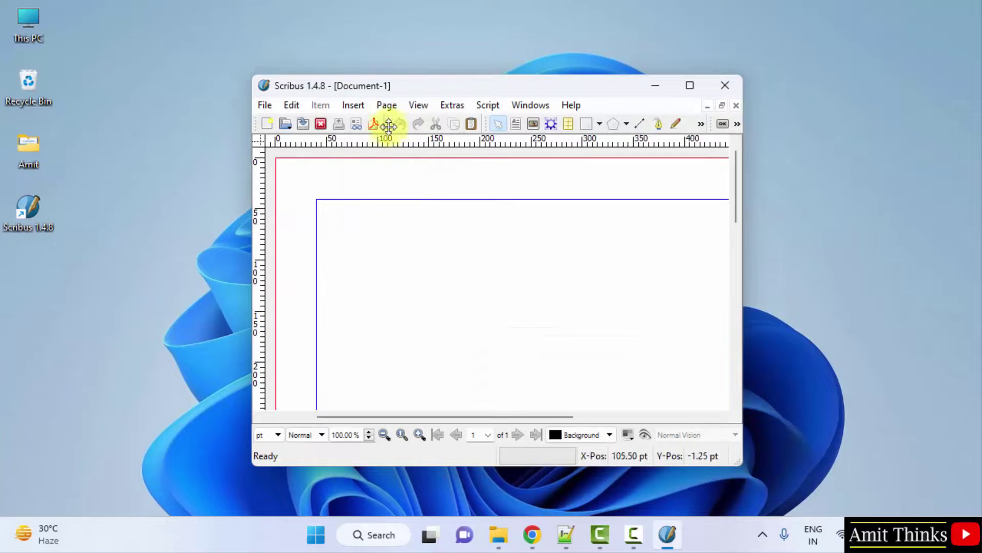
pyautogui.doubleClick(587, 88)
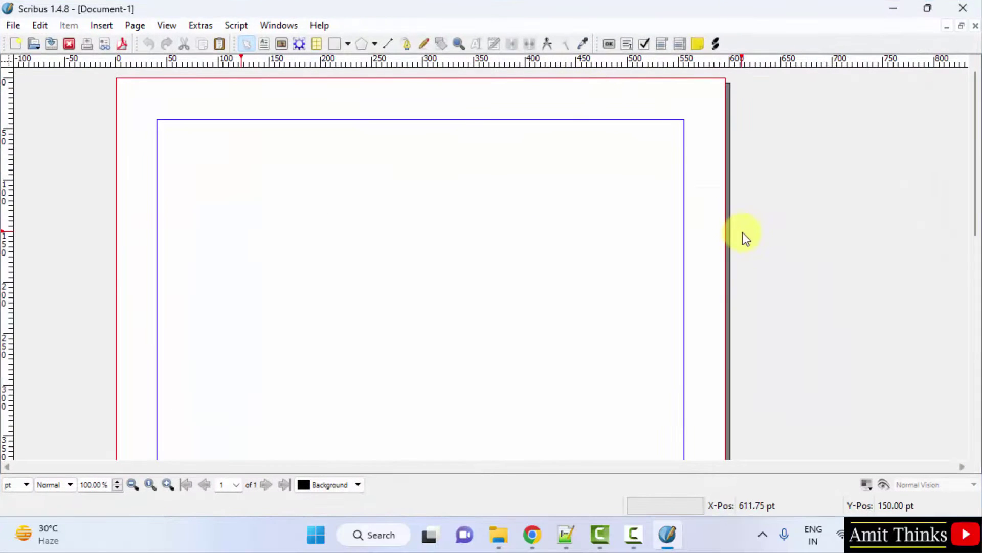